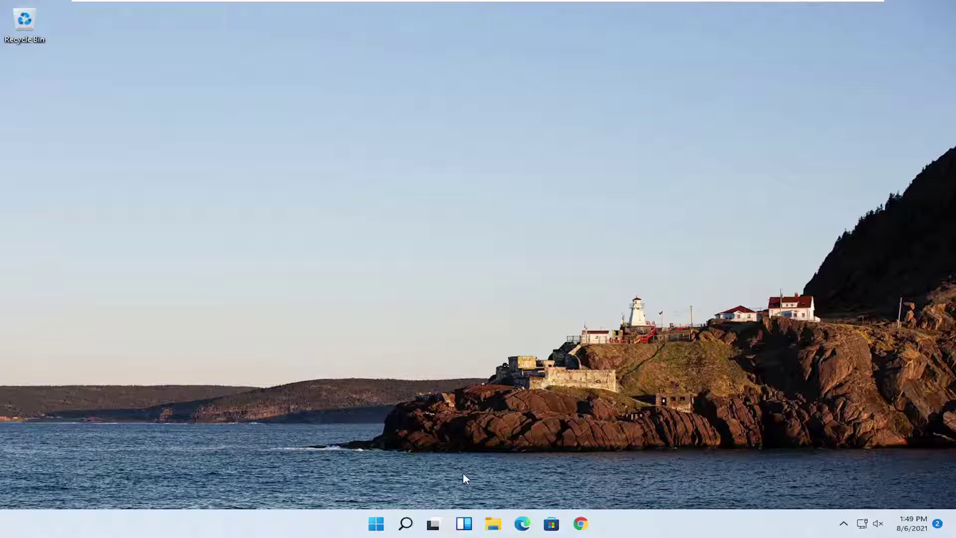
# - Open Task Manager from the Start button's context menu and move its window up and right
pyautogui.rightClick(375, 527)
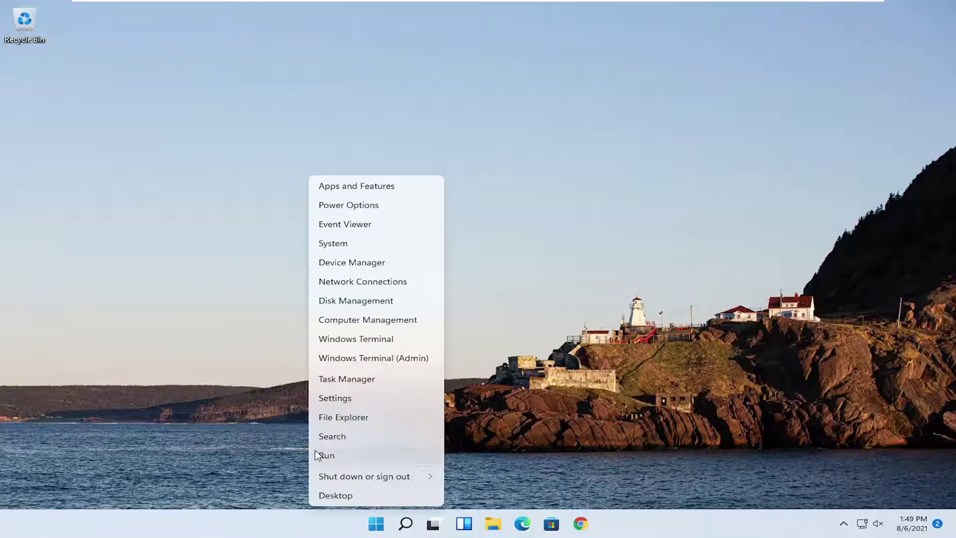
pyautogui.click(344, 378)
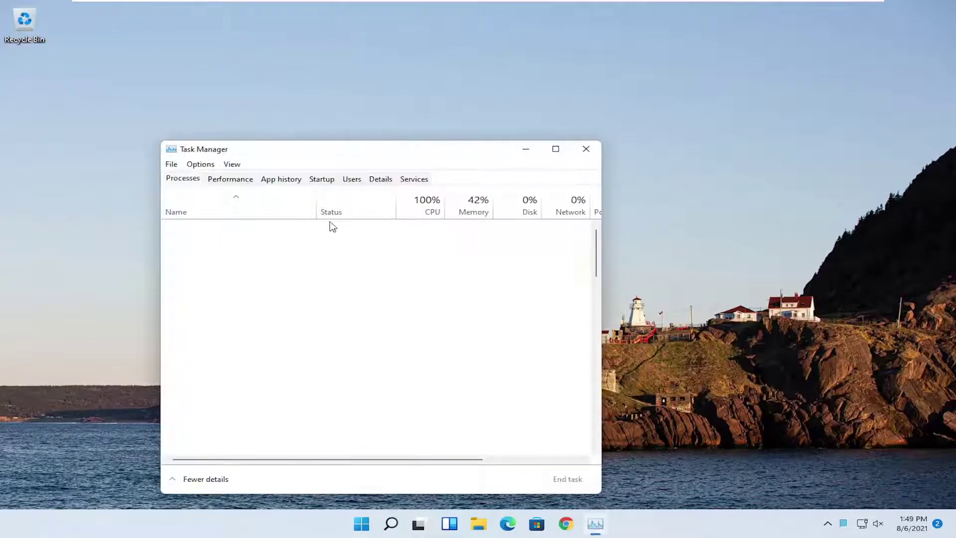
pyautogui.moveTo(314, 150); pyautogui.dragTo(406, 85)
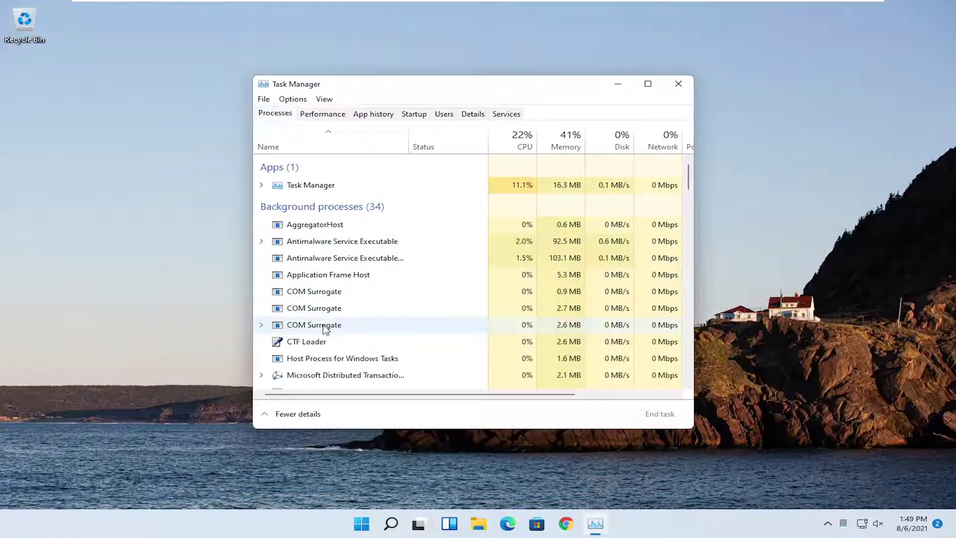
pyautogui.moveTo(690, 178); pyautogui.dragTo(689, 228)
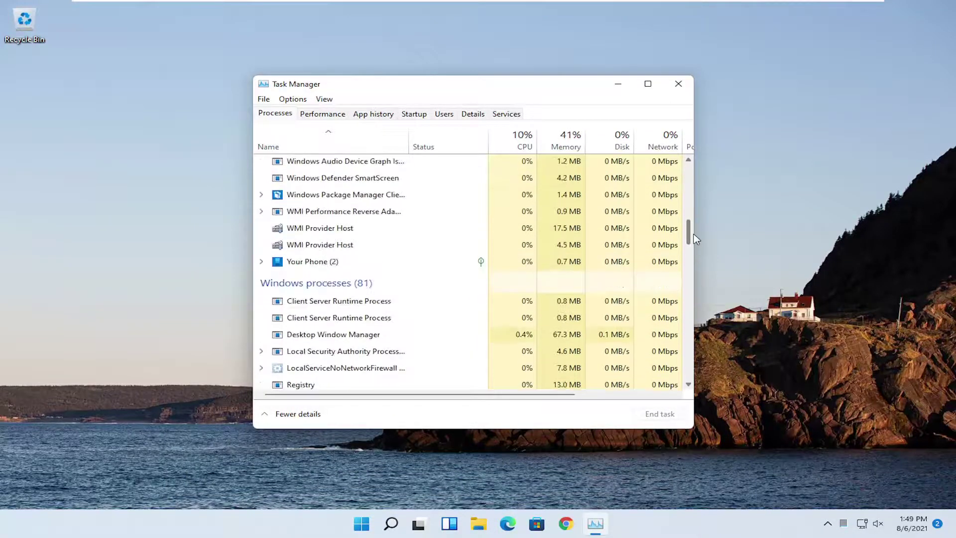
pyautogui.scroll(1, 371, 338)
pyautogui.scroll(2, 316, 284)
pyautogui.scroll(2, 317, 284)
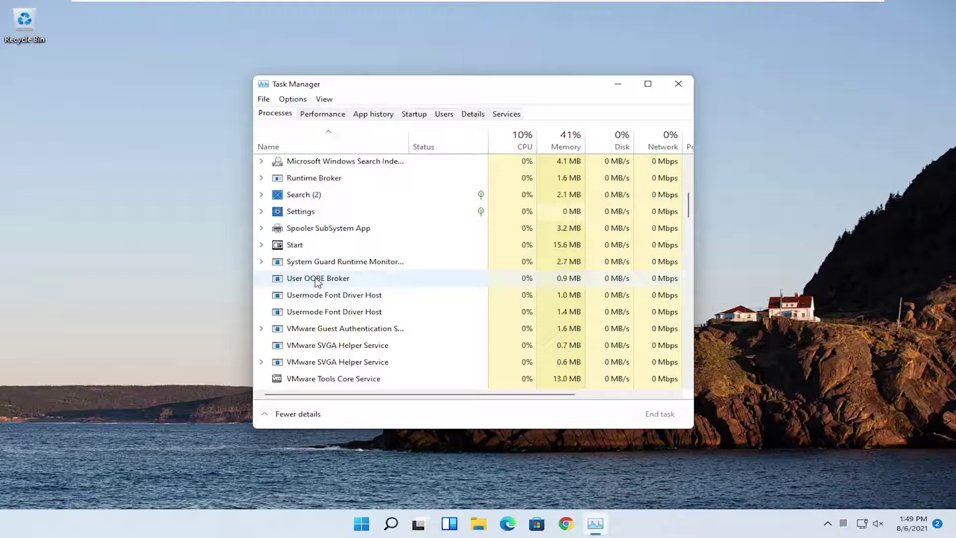
pyautogui.scroll(2, 317, 283)
pyautogui.scroll(-3, 317, 283)
pyautogui.scroll(-3, 317, 283)
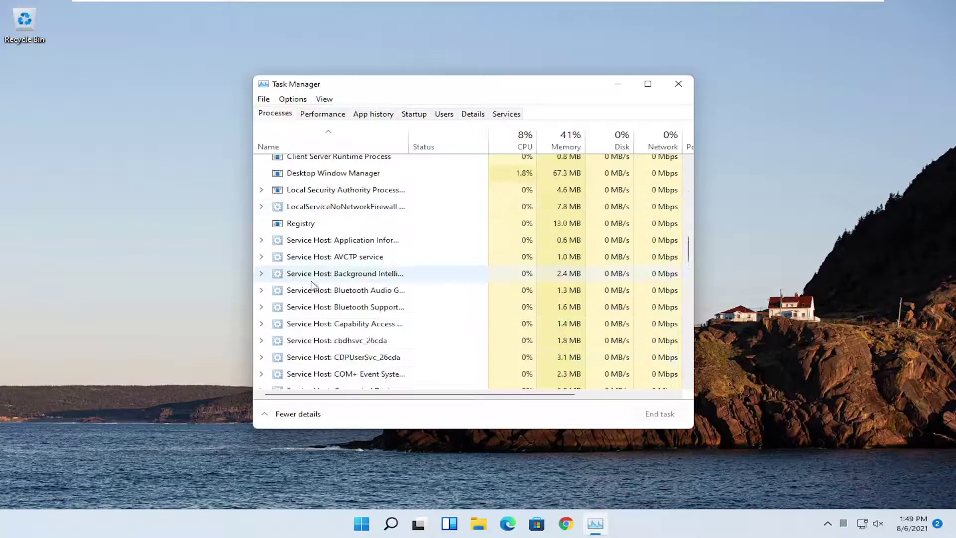
# - Restart the Windows Explorer process from Task Manager's Processes list
pyautogui.click(318, 323)
pyautogui.scroll(-3, 325, 334)
pyautogui.scroll(-4, 325, 334)
pyautogui.press('End')
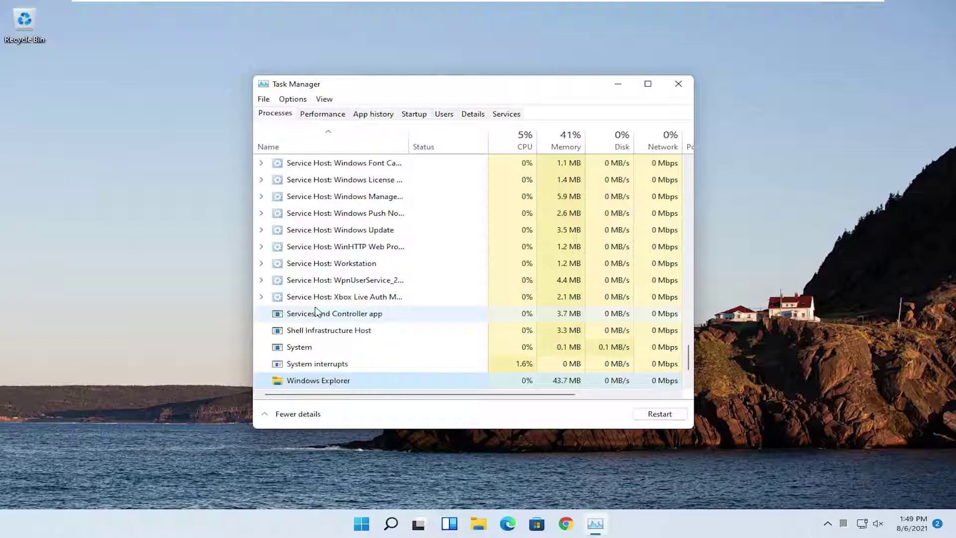
pyautogui.scroll(-1, 317, 315)
pyautogui.scroll(-1, 318, 315)
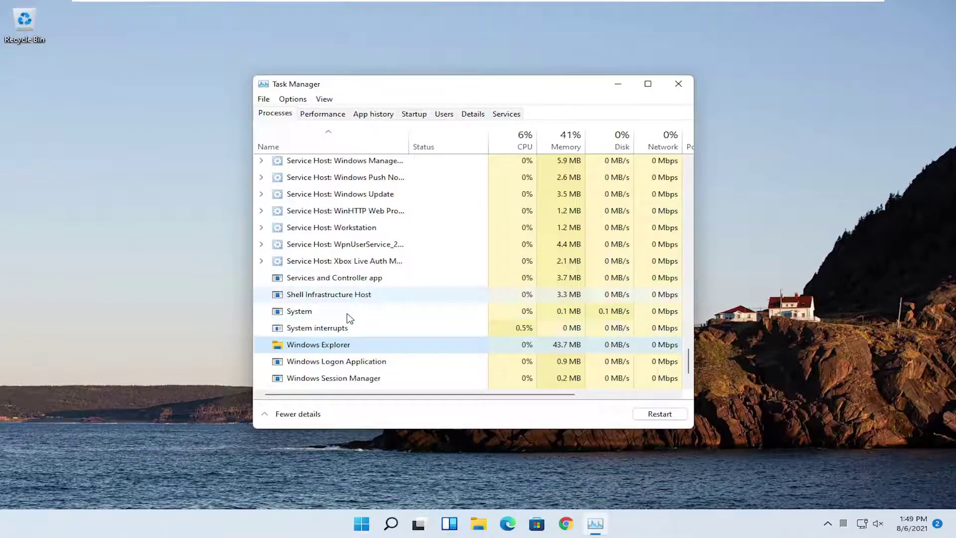
pyautogui.rightClick(309, 347)
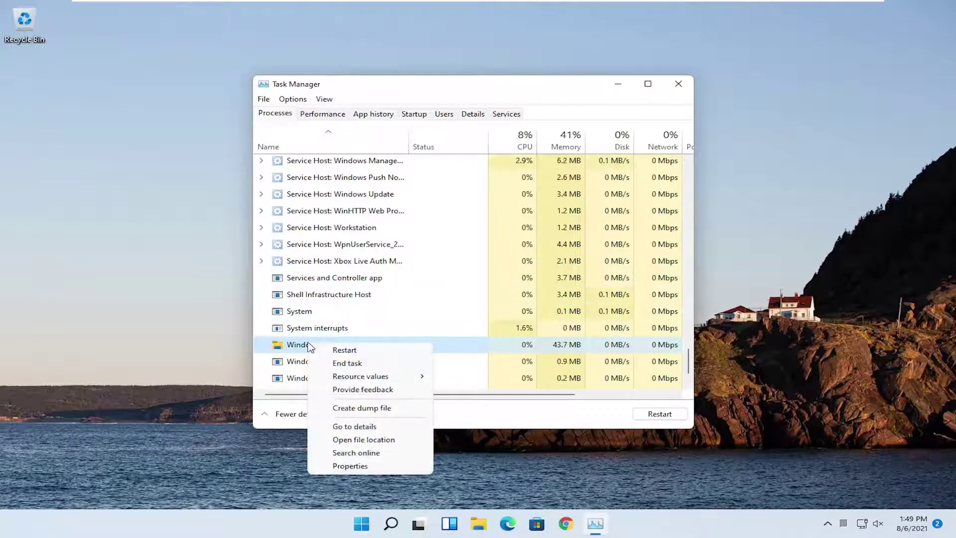
pyautogui.click(348, 354)
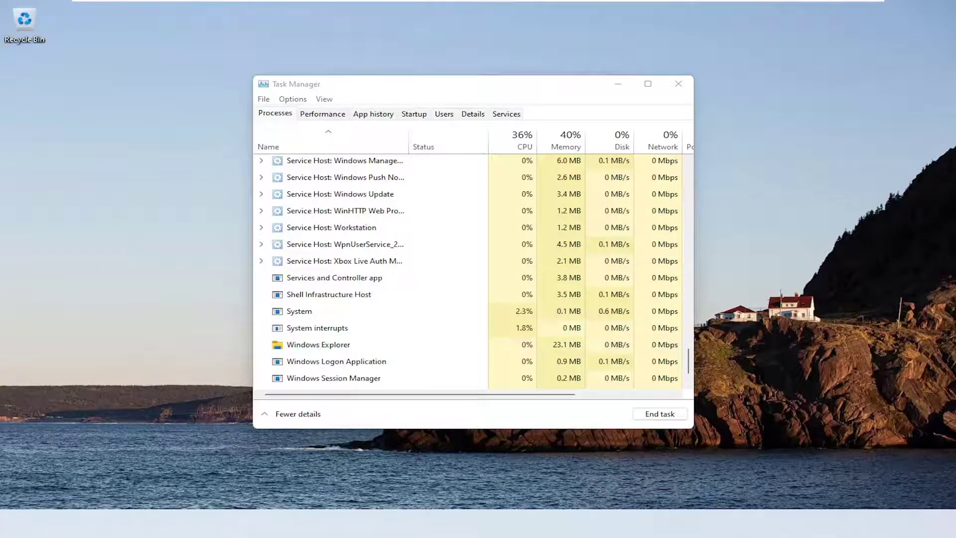
# - Close Task Manager, then search 'cmd' and run Command Prompt as administrator, approving UAC
pyautogui.click(680, 84)
pyautogui.click(404, 524)
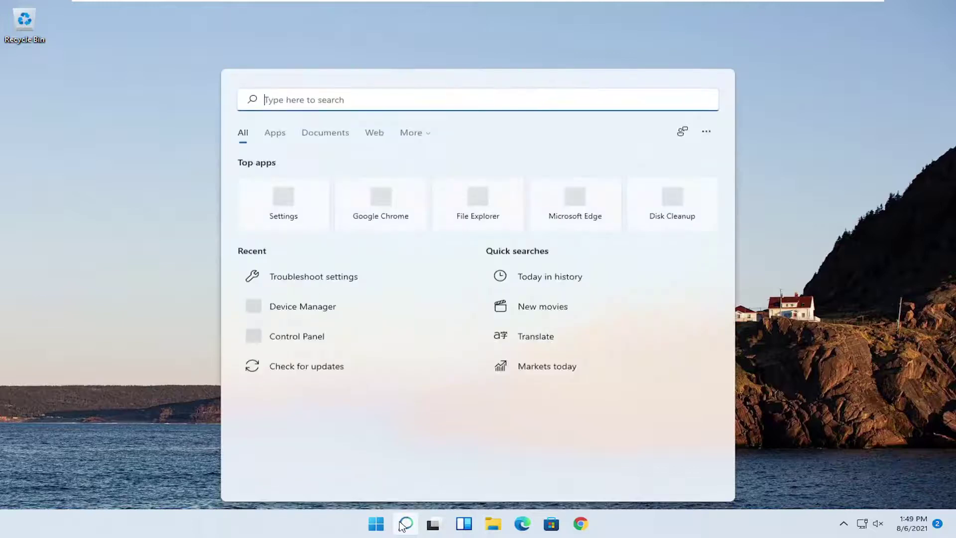
pyautogui.write('cmd')
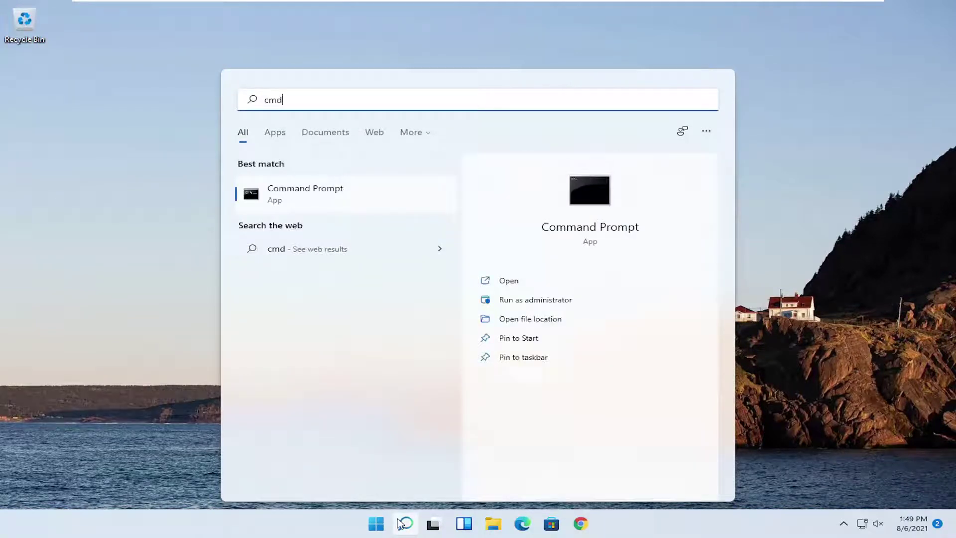
pyautogui.rightClick(343, 196)
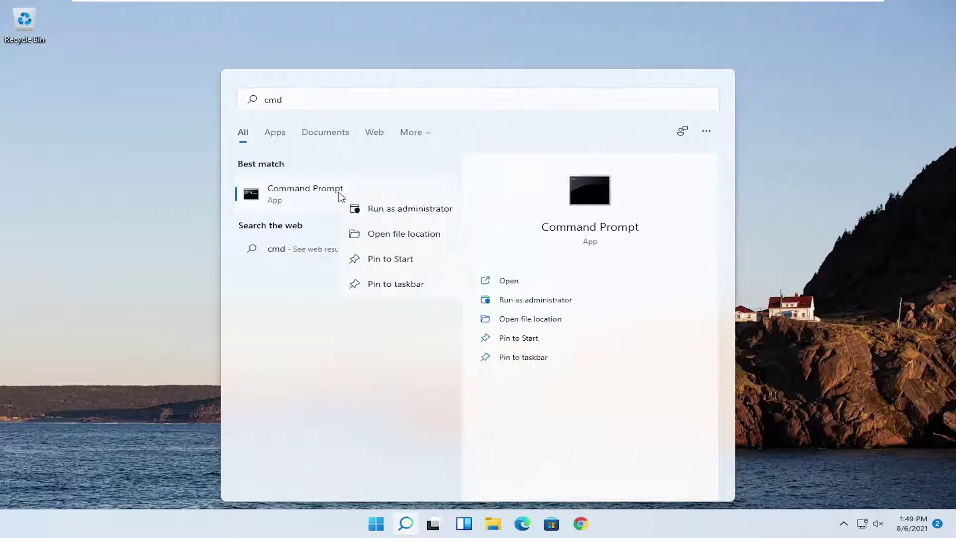
pyautogui.click(391, 209)
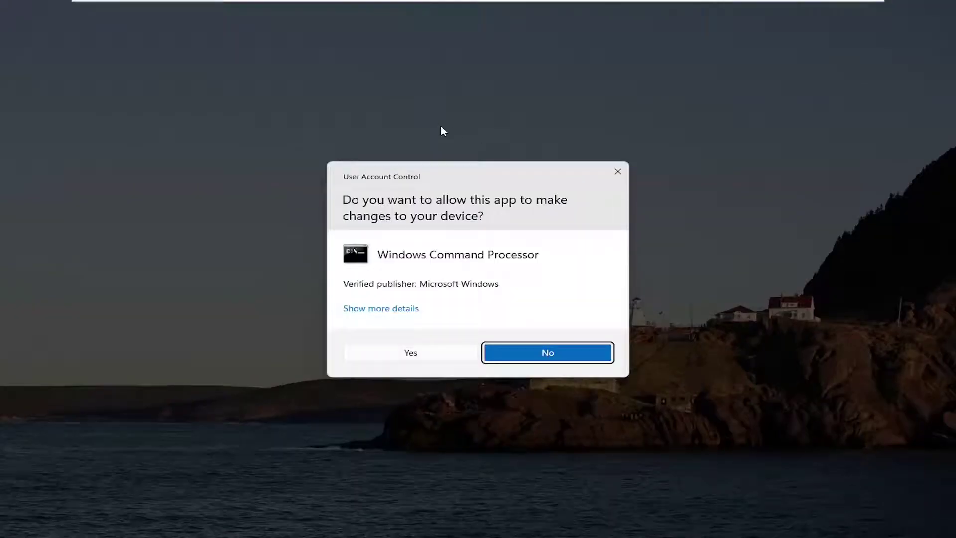
pyautogui.click(412, 353)
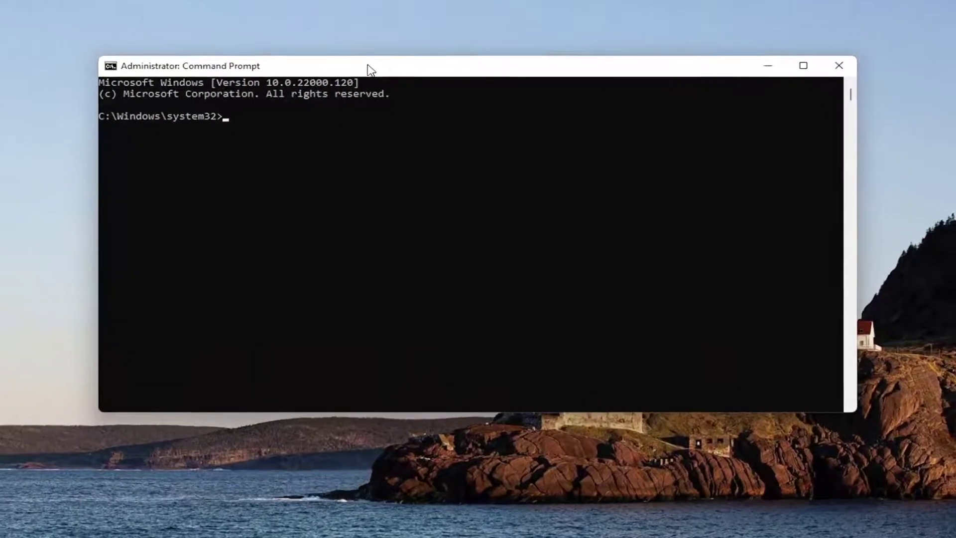
pyautogui.write('sf')
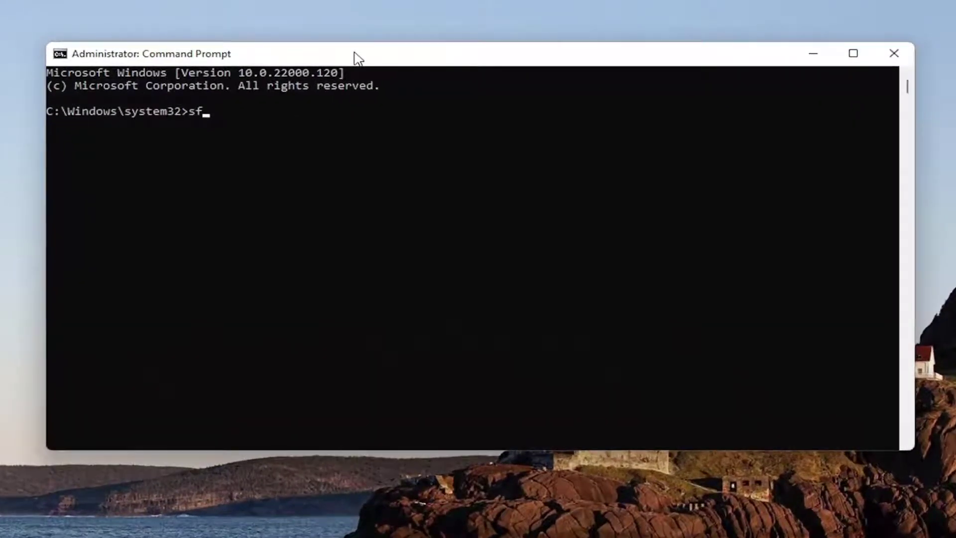
pyautogui.write('c')
pyautogui.write(' /scannow')
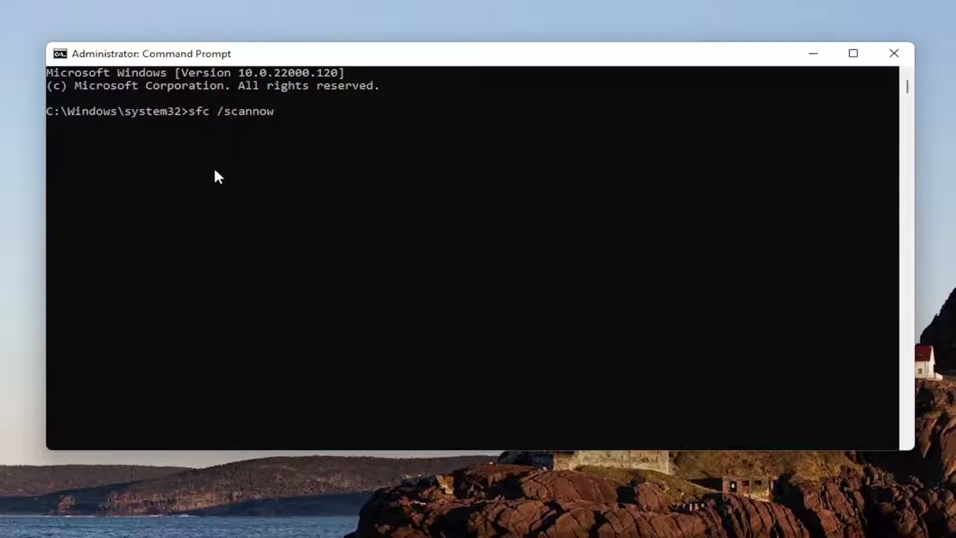
# - Run 'sfc /scannow' in the administrator Command Prompt to begin the system file scan
pyautogui.press('Return')
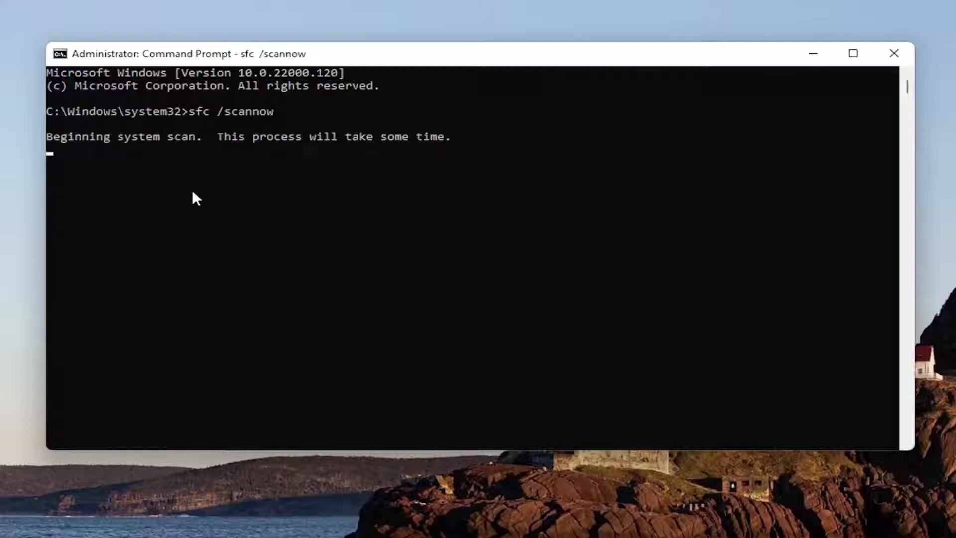